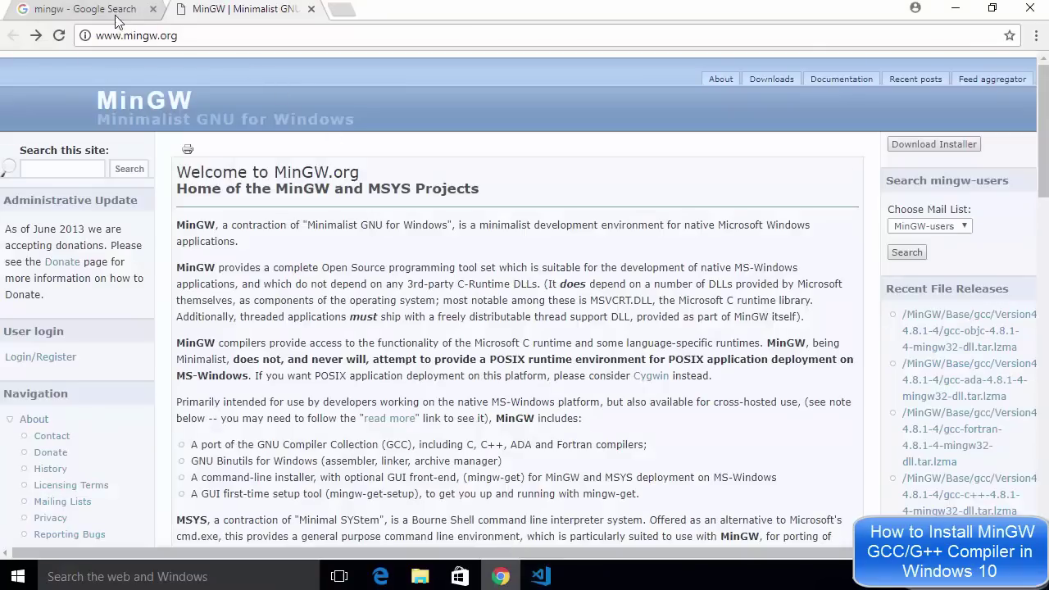
Step: Download mingw-get-setup.exe from the mingw.org downloads page on SourceForge and run it
{"action": "left_click", "coordinate": [98, 10]}
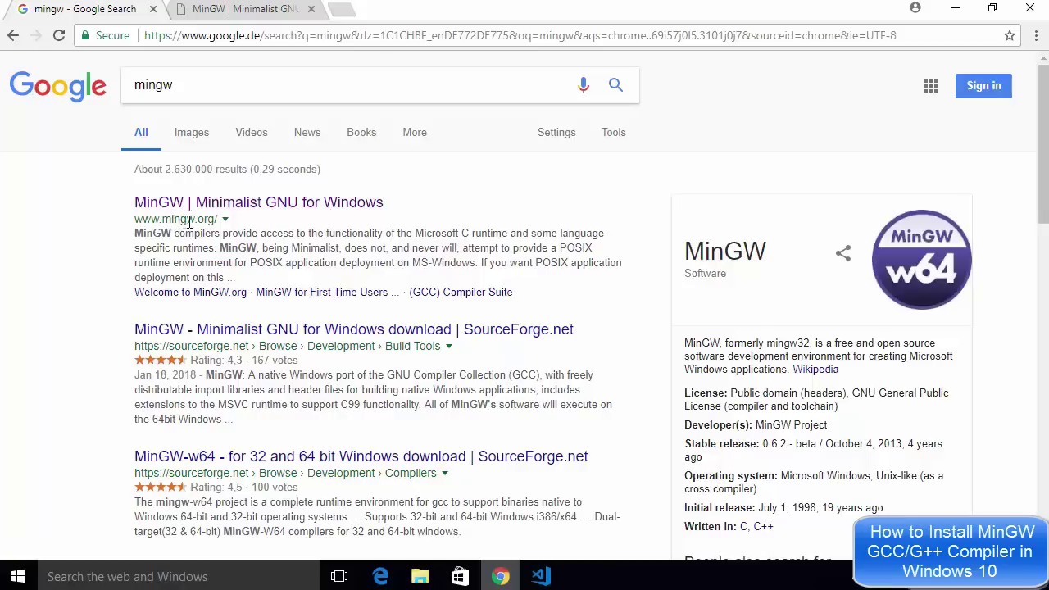
{"action": "left_click", "coordinate": [239, 11]}
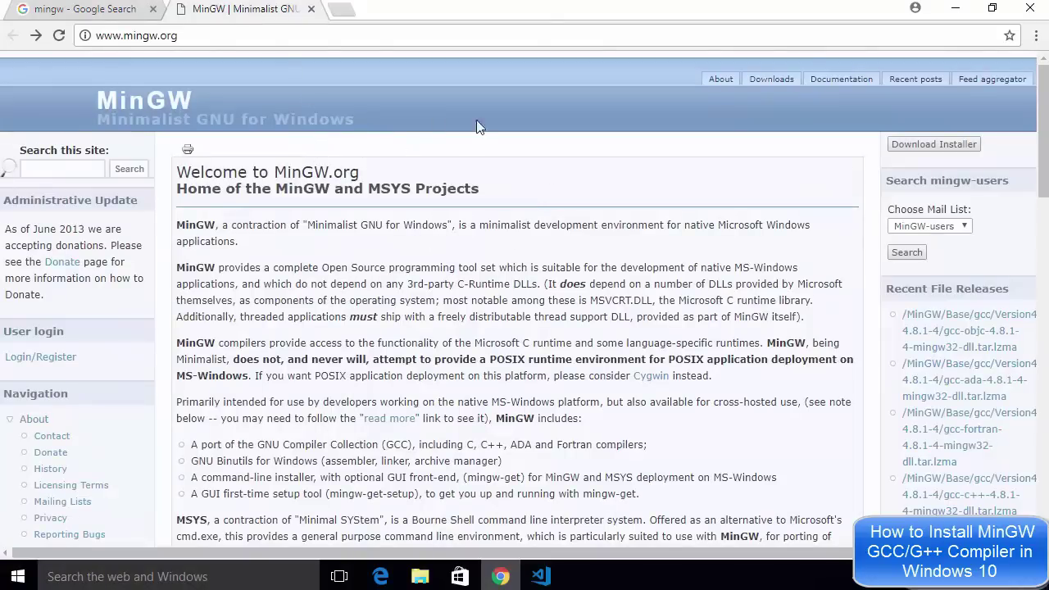
{"action": "left_click", "coordinate": [770, 82]}
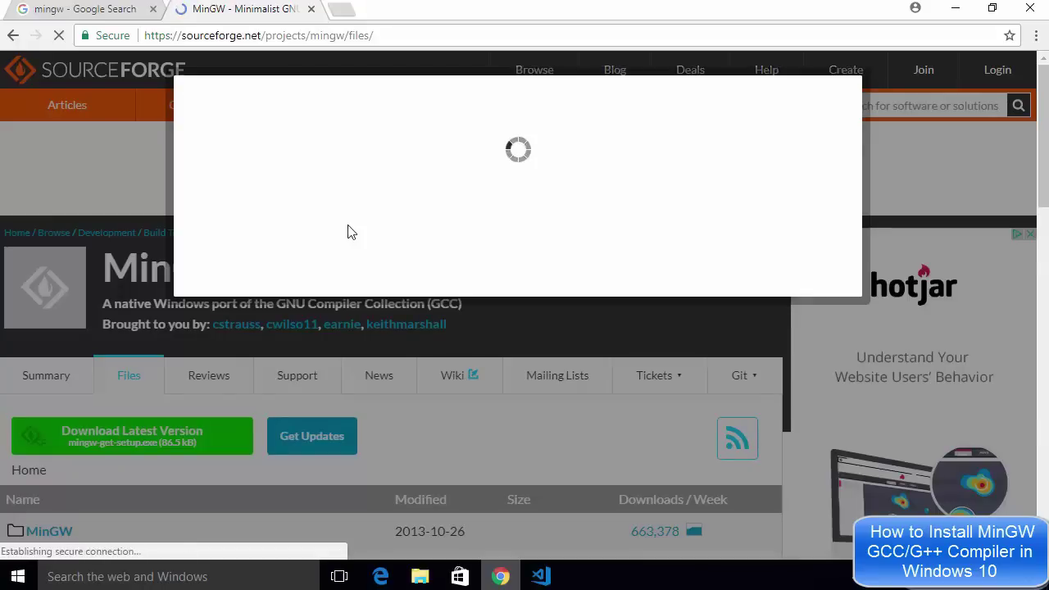
{"action": "left_click", "coordinate": [295, 237]}
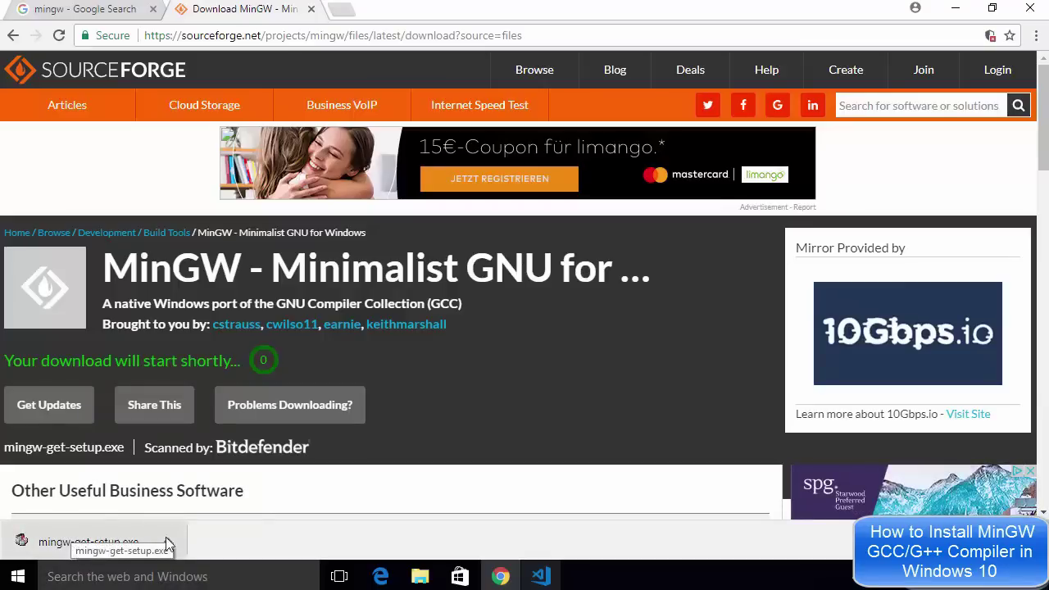
{"action": "left_click", "coordinate": [139, 541]}
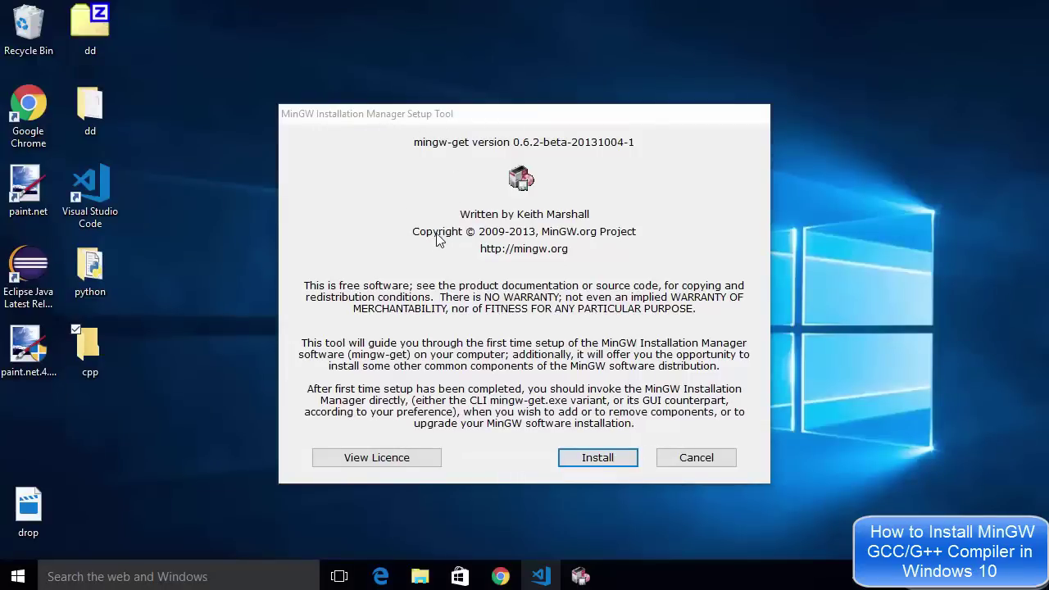
Step: Install the MinGW Installation Manager into C:\MinGW with the default options
{"action": "left_click", "coordinate": [595, 465]}
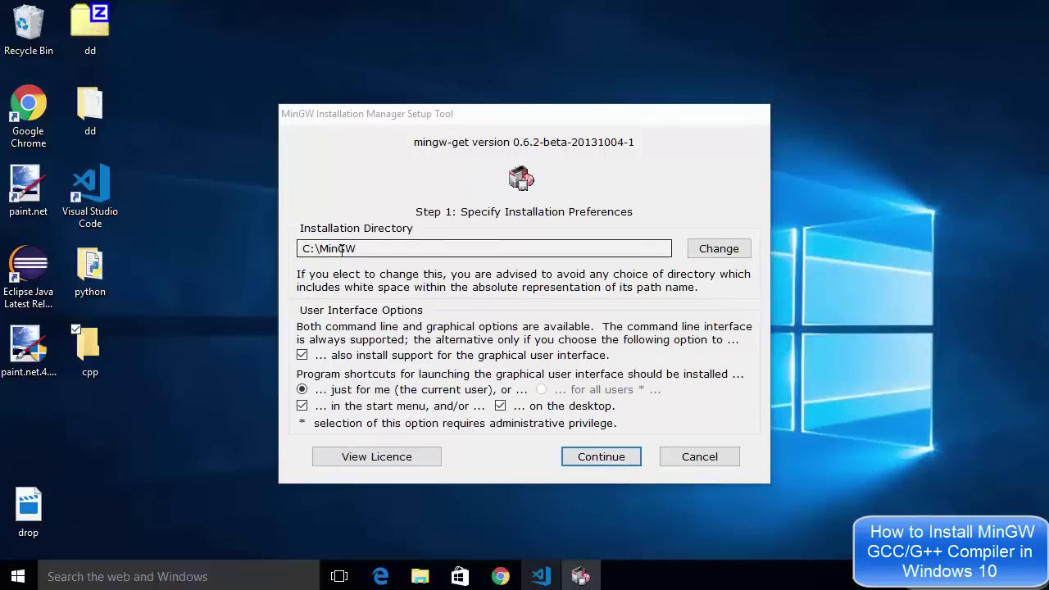
{"action": "left_click", "coordinate": [603, 459]}
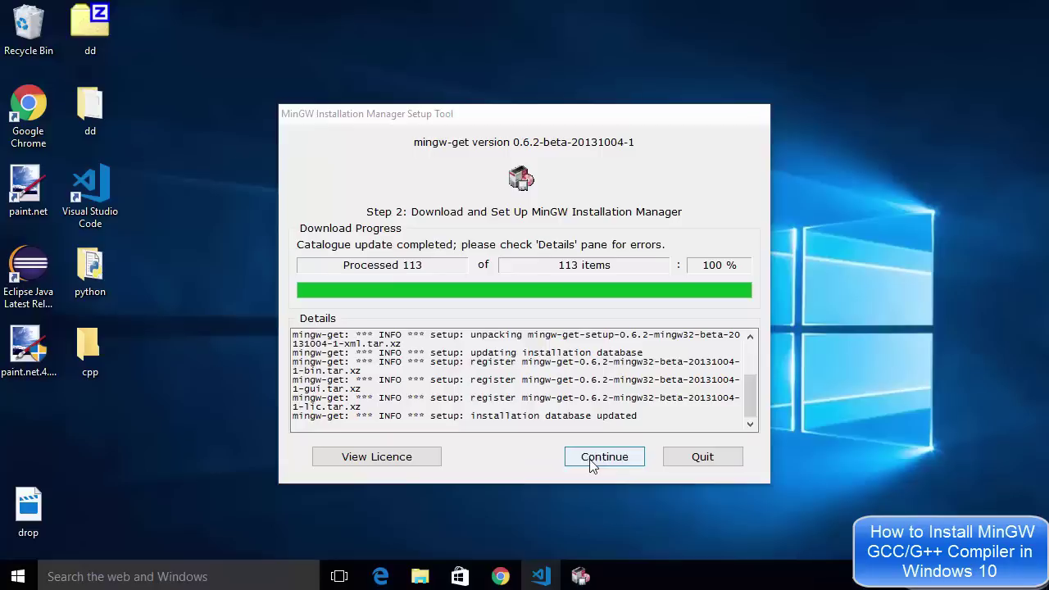
{"action": "left_click", "coordinate": [592, 464]}
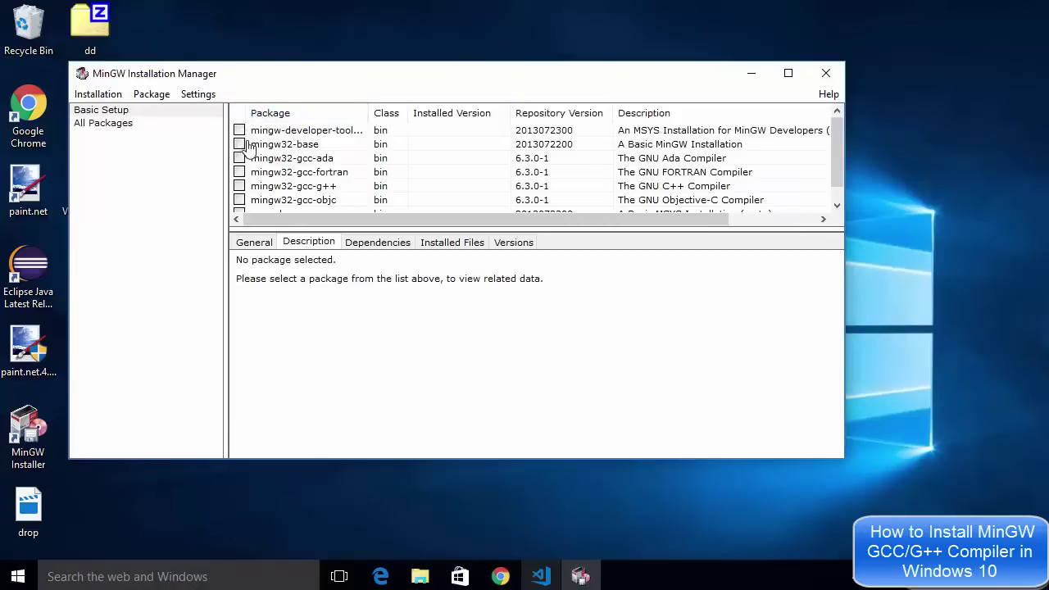
Step: Enlarge the package list and mark mingw-developer-toolkit, mingw32-base and mingw32-gcc-ada for installation
{"action": "left_click_drag", "start_coordinate": [369, 227], "coordinate": [379, 276]}
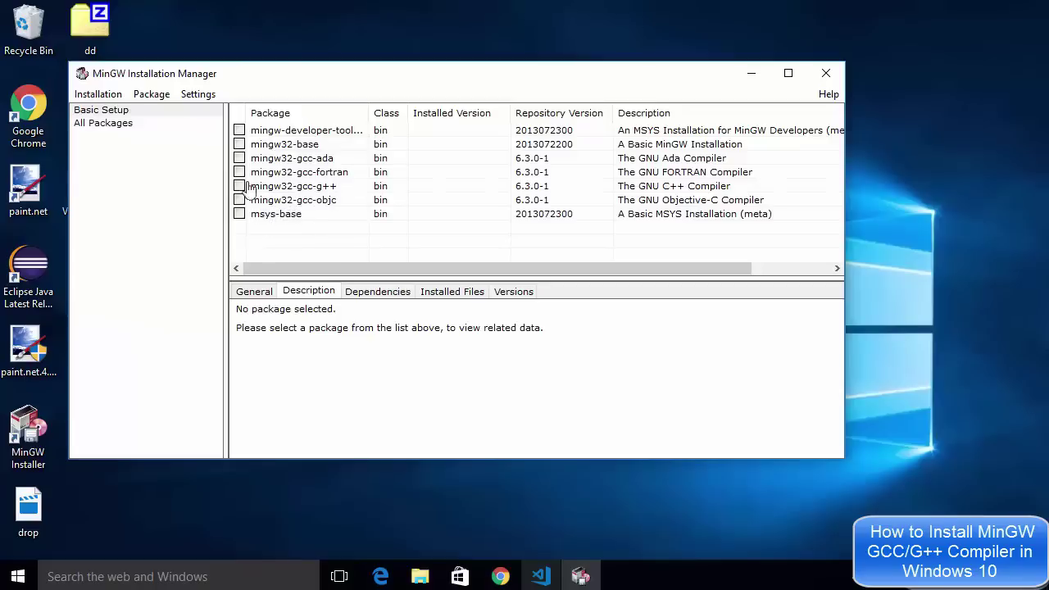
{"action": "left_click", "coordinate": [242, 134]}
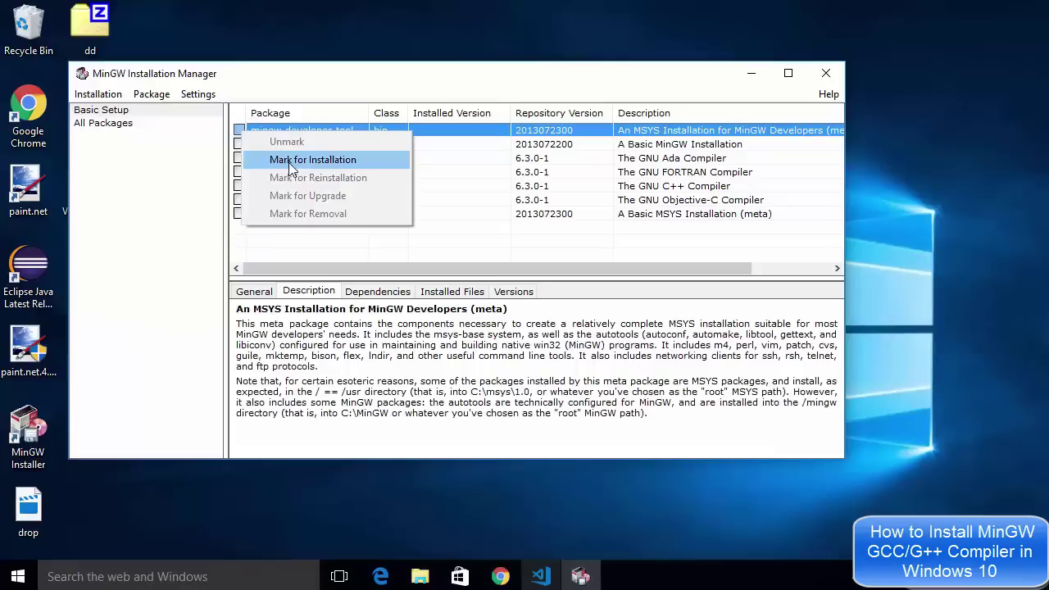
{"action": "left_click", "coordinate": [288, 162]}
{"action": "left_click", "coordinate": [239, 145]}
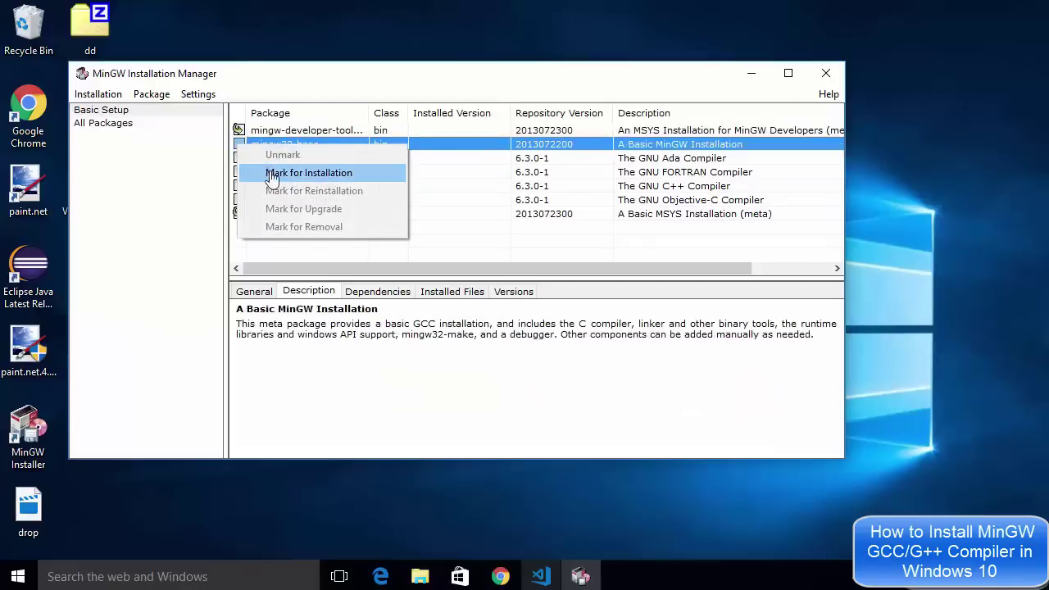
{"action": "left_click", "coordinate": [270, 171]}
{"action": "left_click", "coordinate": [240, 158]}
{"action": "left_click", "coordinate": [274, 187]}
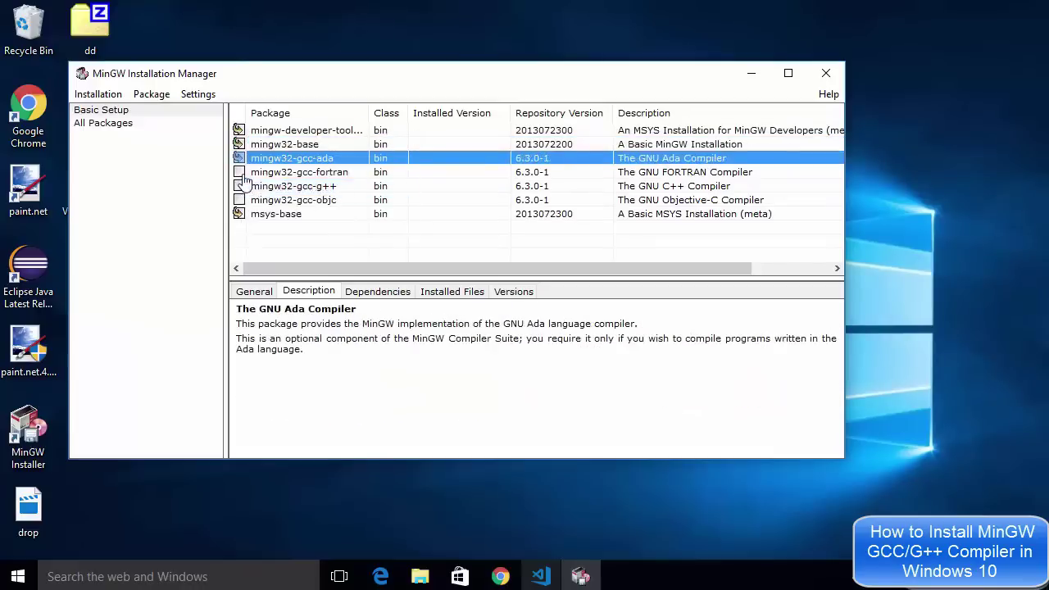
Step: Mark mingw32-gcc-fortran, mingw32-gcc-g++ and mingw32-gcc-objc for installation
{"action": "left_click", "coordinate": [239, 173]}
{"action": "left_click", "coordinate": [262, 199]}
{"action": "left_click", "coordinate": [240, 186]}
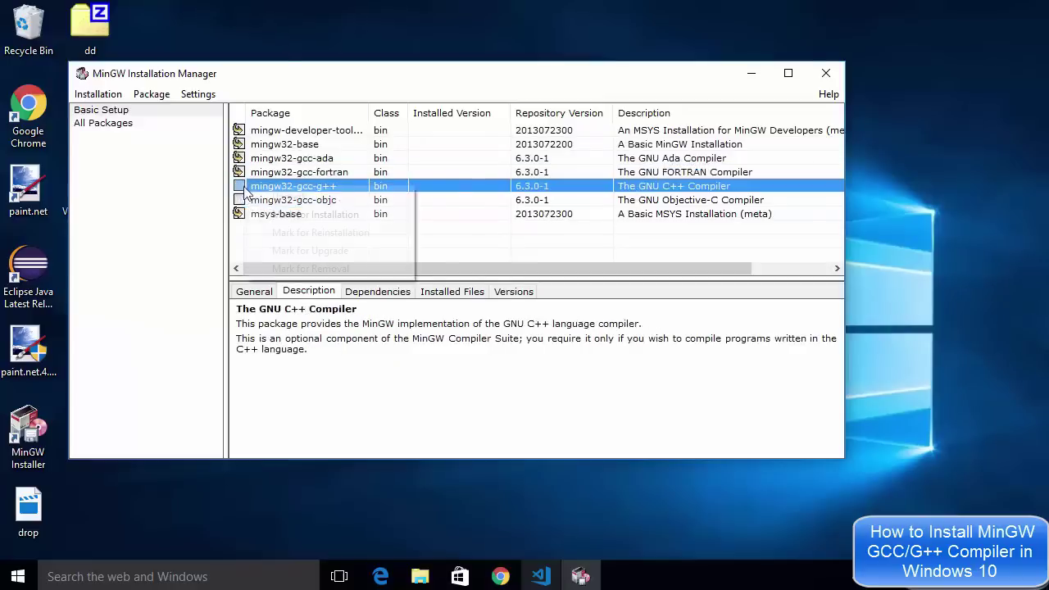
{"action": "left_click", "coordinate": [264, 213]}
{"action": "left_click", "coordinate": [239, 200]}
{"action": "left_click", "coordinate": [267, 224]}
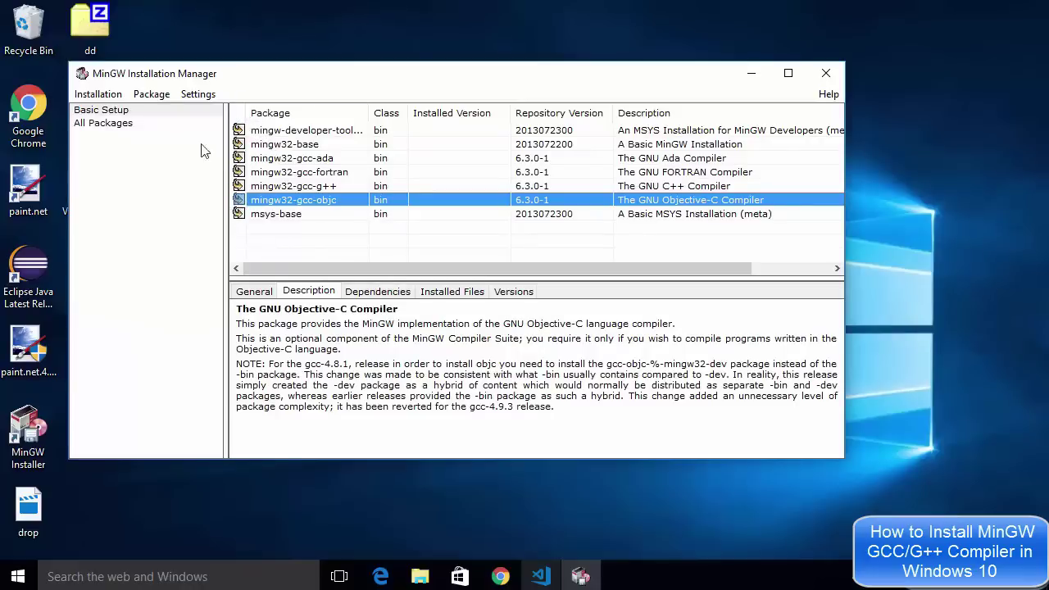
{"action": "left_click", "coordinate": [91, 99]}
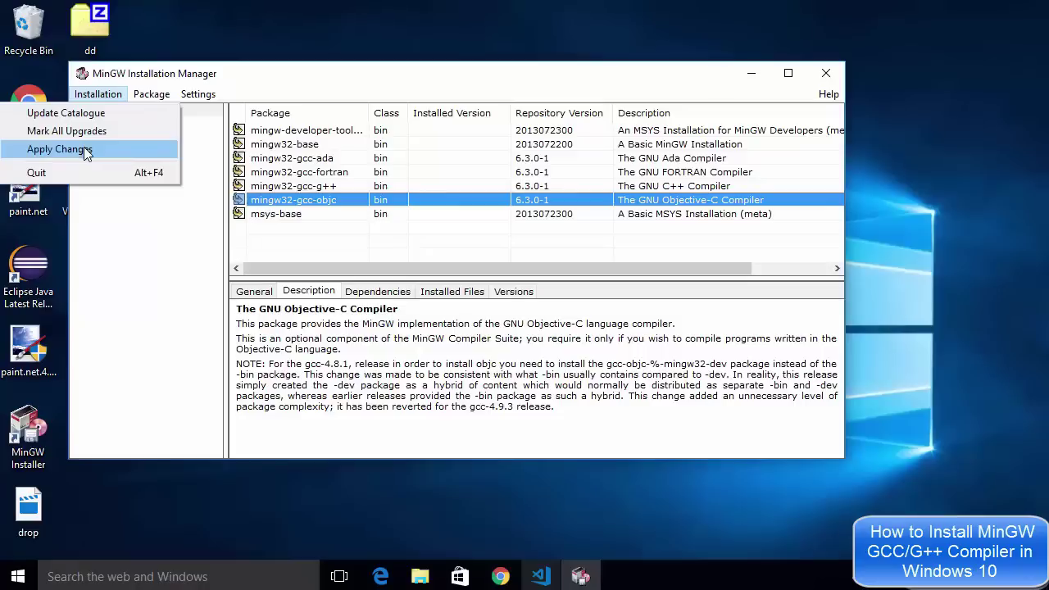
Step: Apply the pending changes to install the marked 6.3.0-1 packages, then close the Installation Manager
{"action": "left_click", "coordinate": [78, 151]}
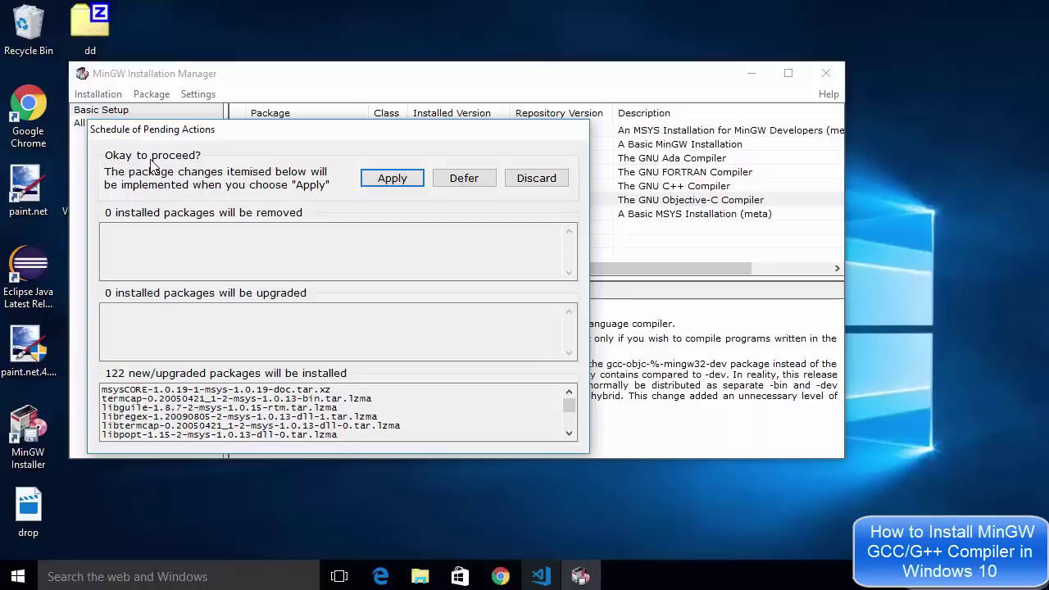
{"action": "left_click", "coordinate": [391, 178]}
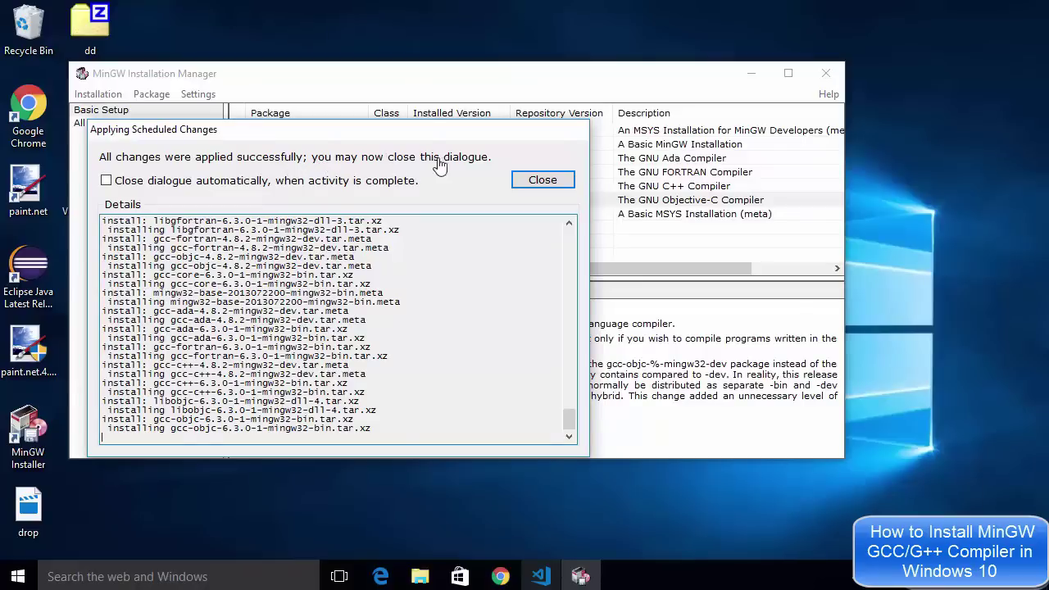
{"action": "left_click", "coordinate": [541, 181]}
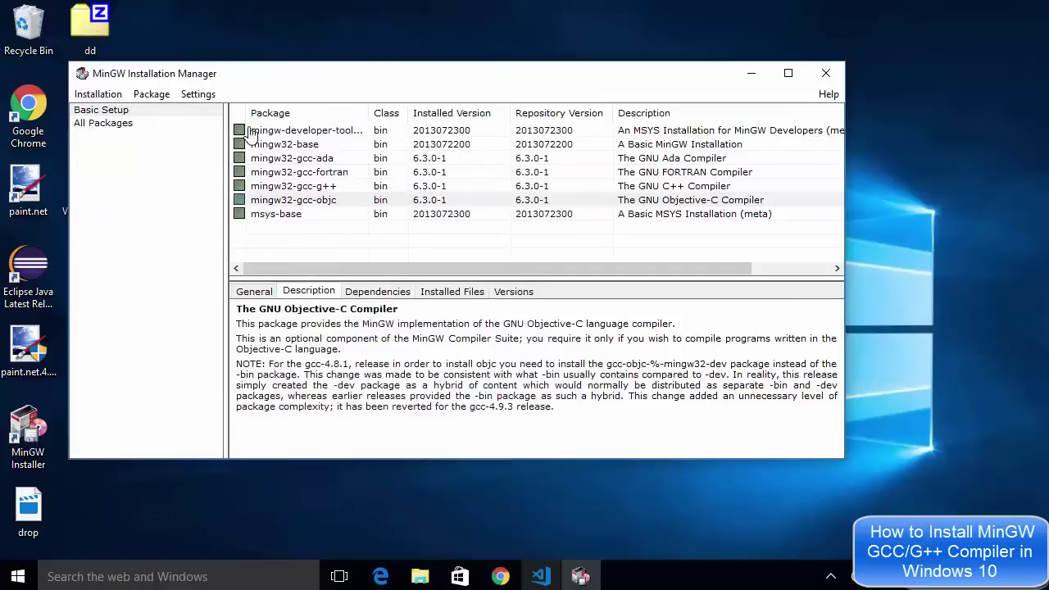
{"action": "left_click", "coordinate": [829, 79]}
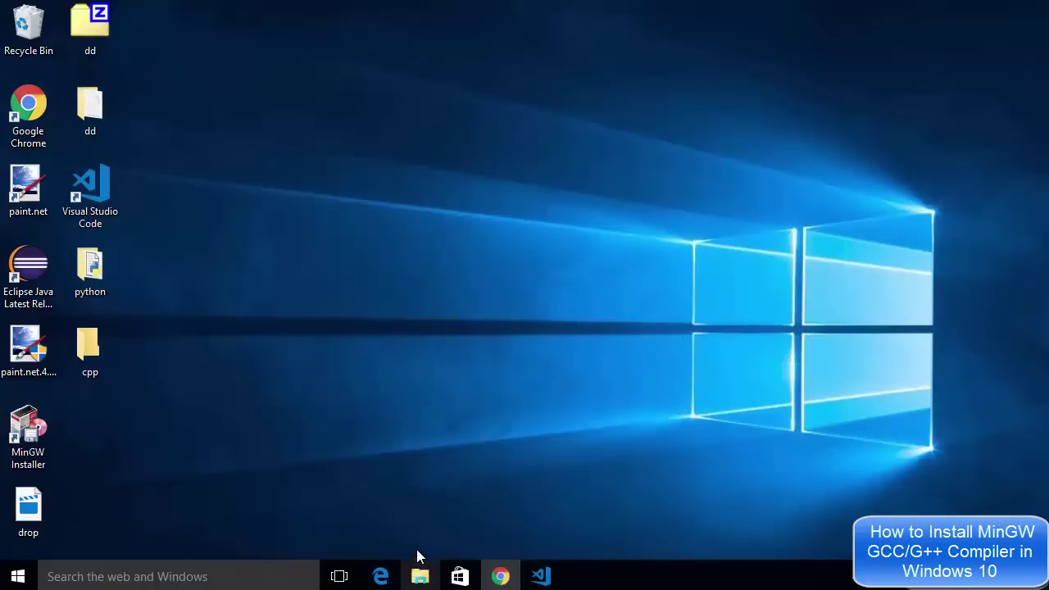
Step: Open File Explorer and browse to the C:\MinGW\bin folder
{"action": "left_click", "coordinate": [418, 571]}
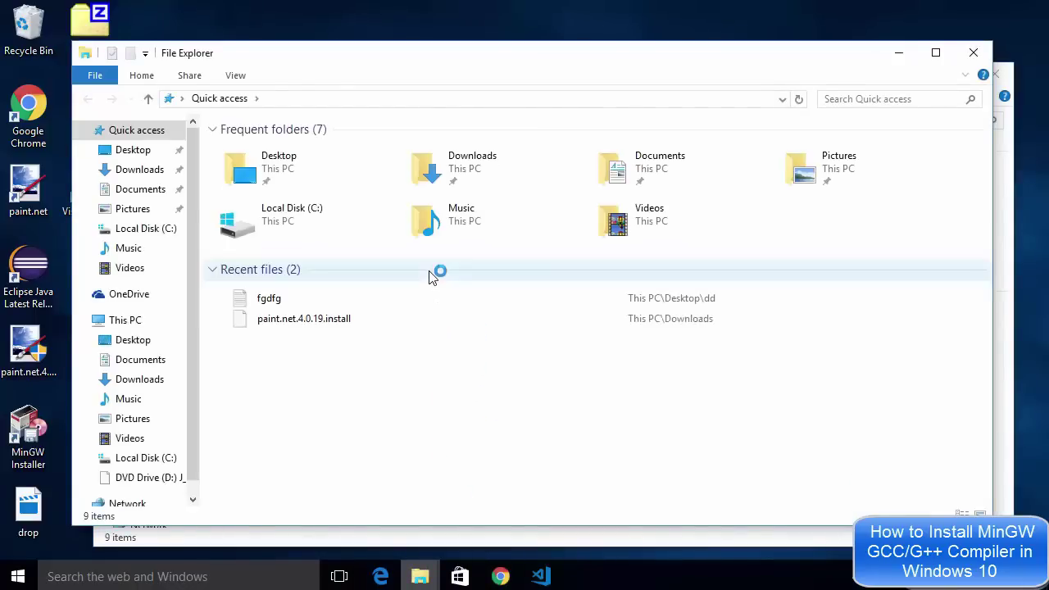
{"action": "double_click", "coordinate": [315, 226]}
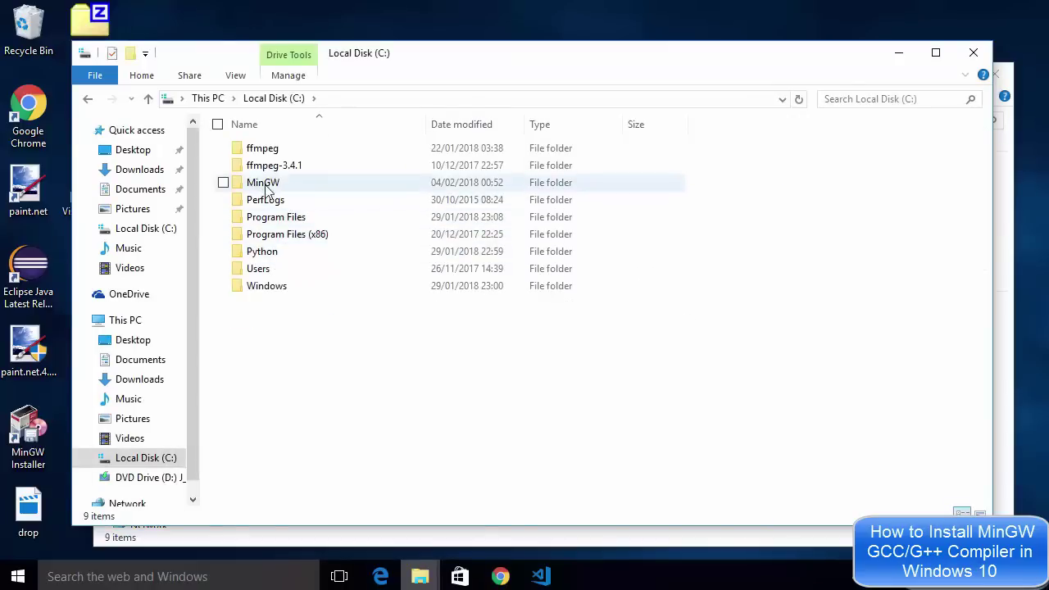
{"action": "left_click", "coordinate": [1000, 77]}
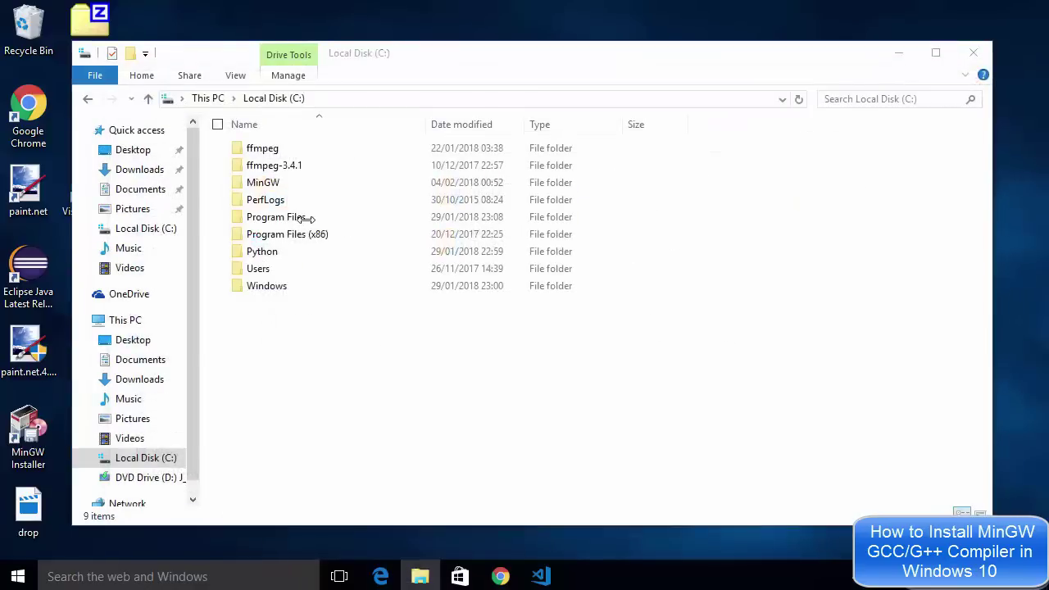
{"action": "left_click", "coordinate": [286, 187]}
{"action": "double_click", "coordinate": [285, 188]}
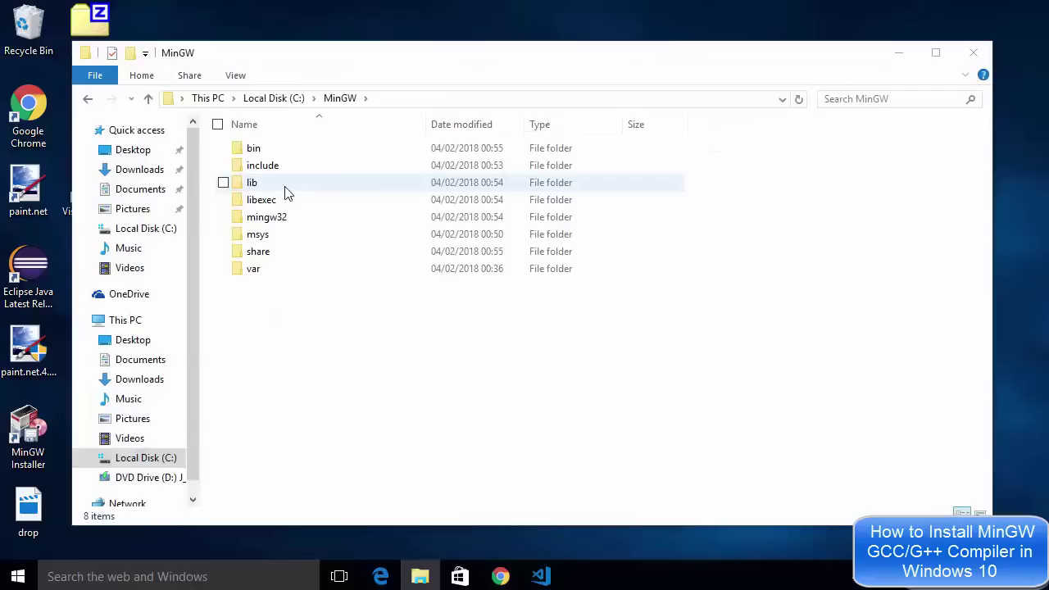
{"action": "double_click", "coordinate": [257, 153]}
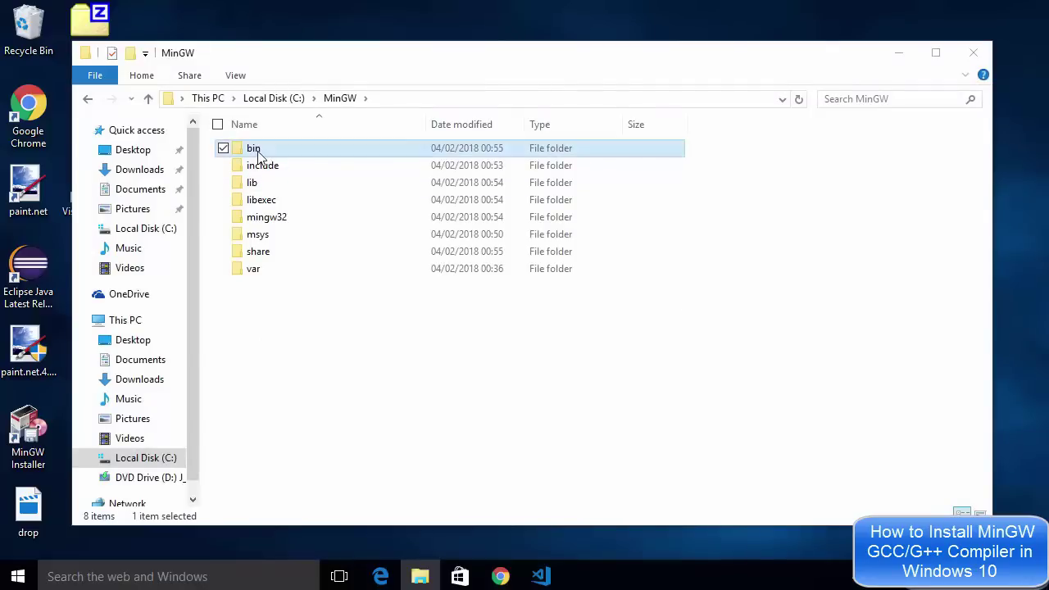
Step: Select the full C:\MinGW\bin path in the address bar
{"action": "left_click", "coordinate": [418, 100]}
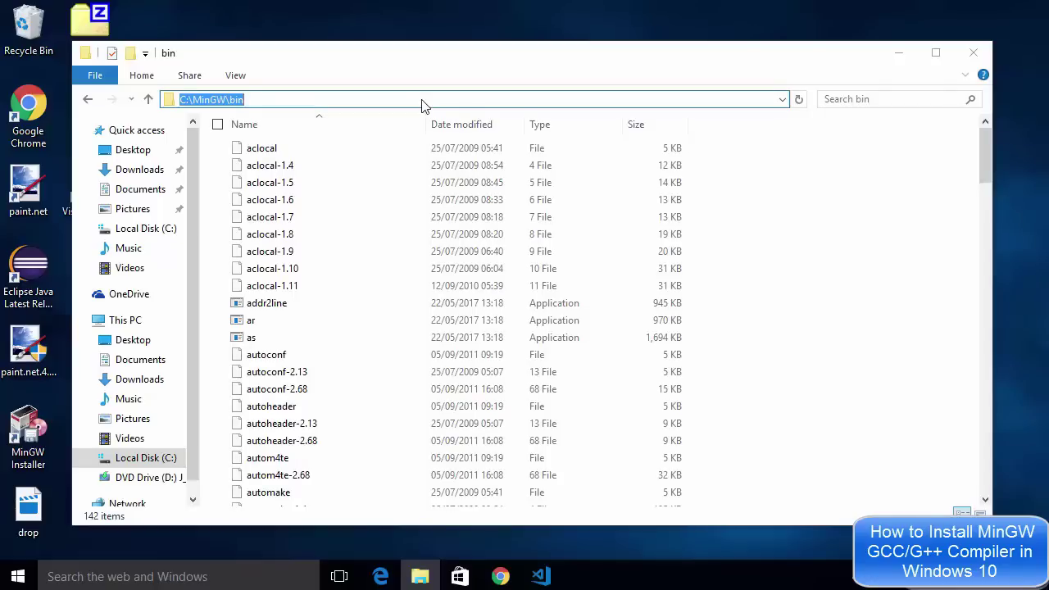
{"action": "double_click", "coordinate": [423, 100]}
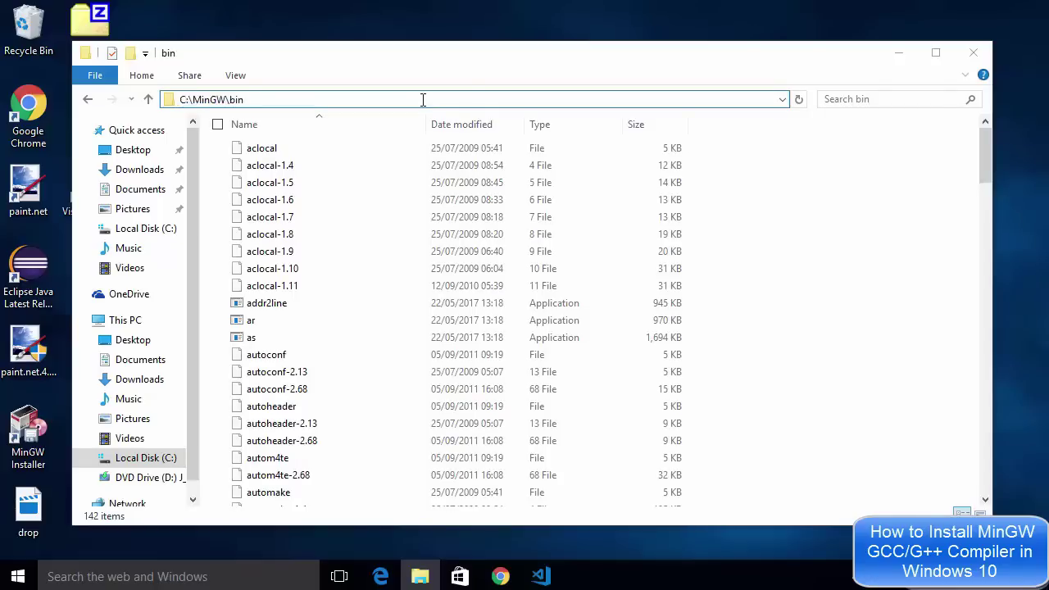
{"action": "triple_click", "coordinate": [423, 100]}
{"action": "key", "text": "ctrl+c"}
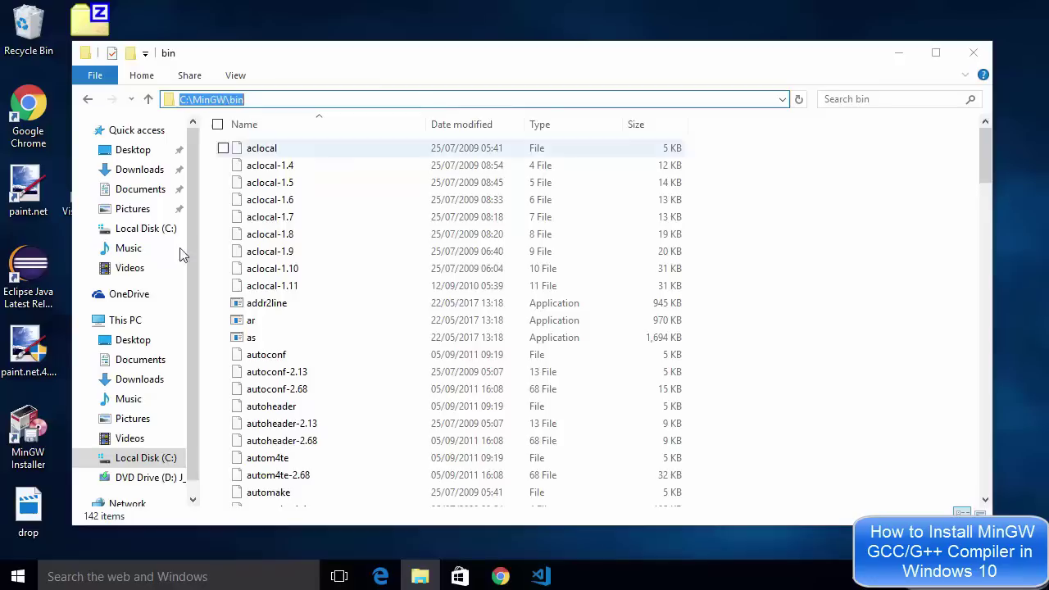
Step: Open Environment Variables via System and Advanced system settings from the Start right-click menu
{"action": "right_click", "coordinate": [19, 576]}
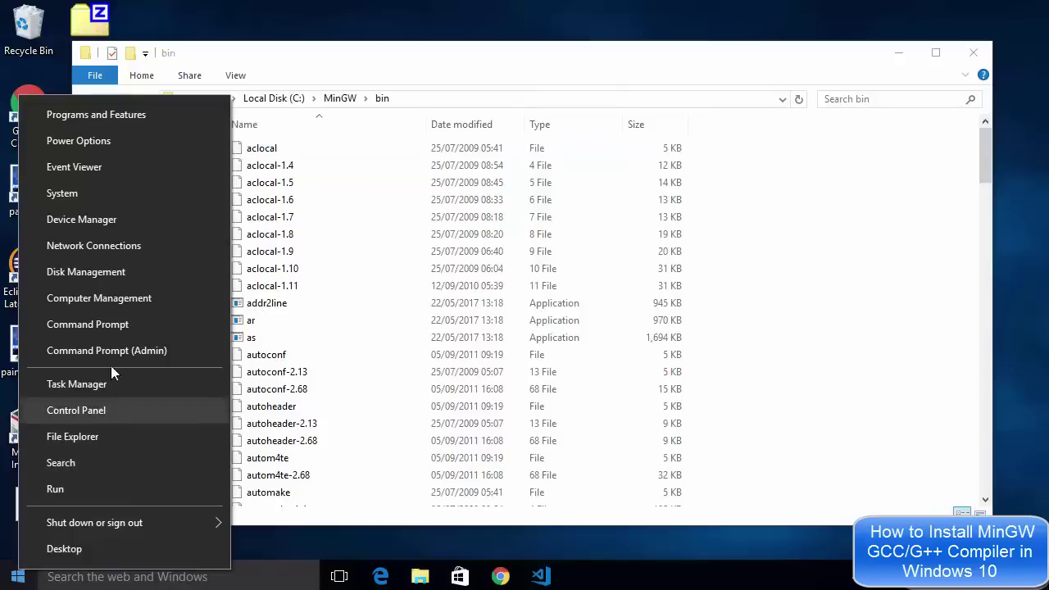
{"action": "left_click", "coordinate": [74, 192]}
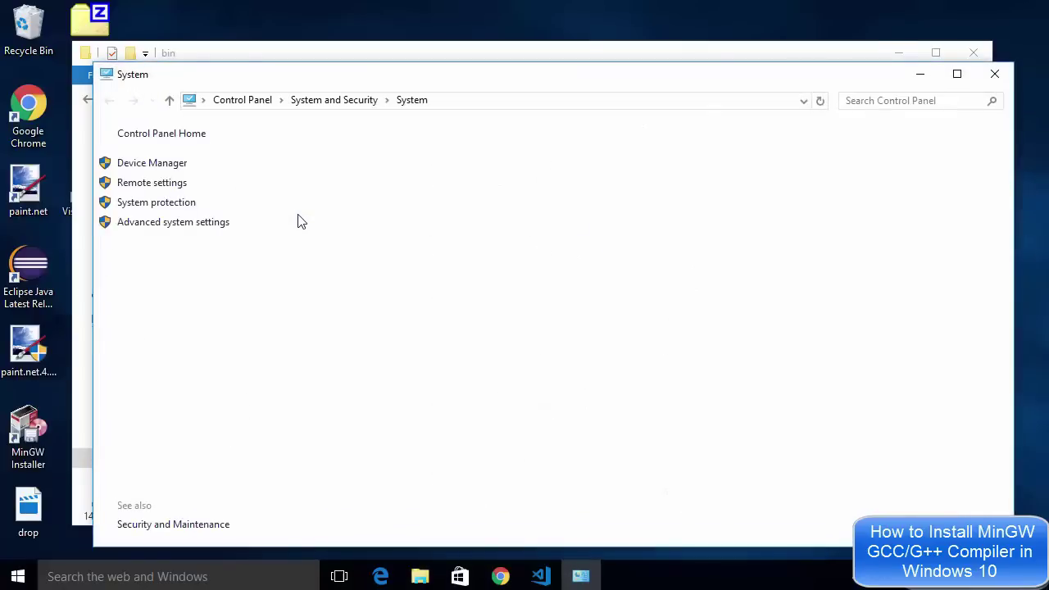
{"action": "left_click", "coordinate": [155, 230]}
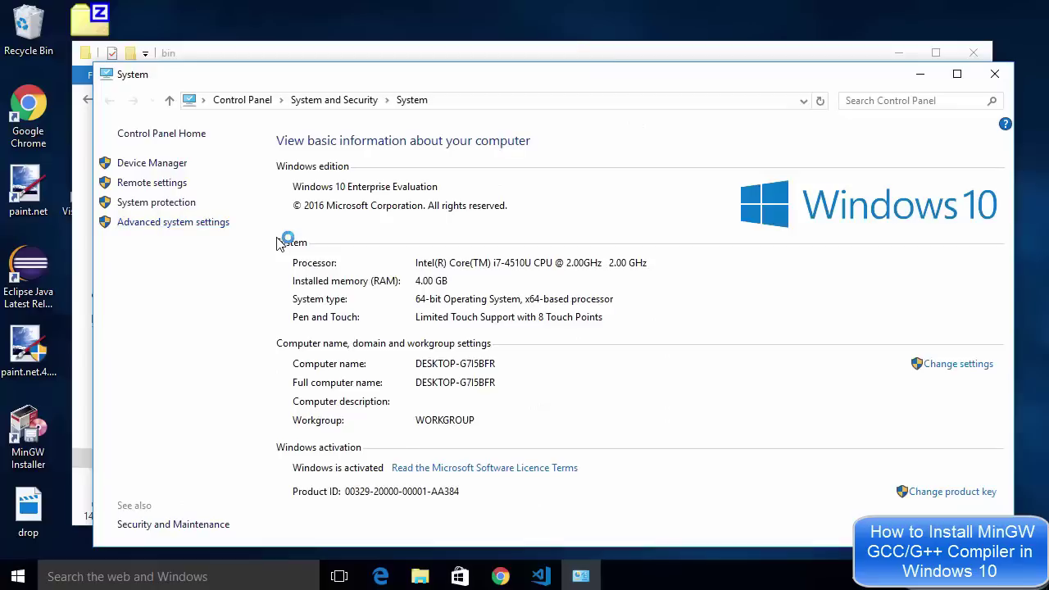
{"action": "left_click", "coordinate": [320, 381]}
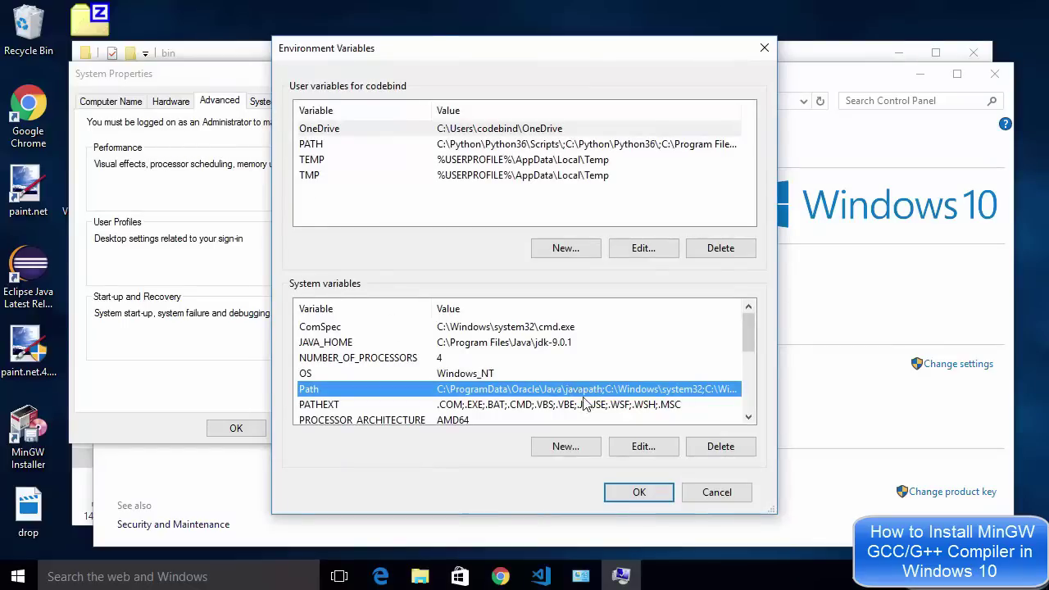
Step: Add a new C:\MinGW\bin entry to the system Path and confirm all dialogs
{"action": "left_click", "coordinate": [644, 450]}
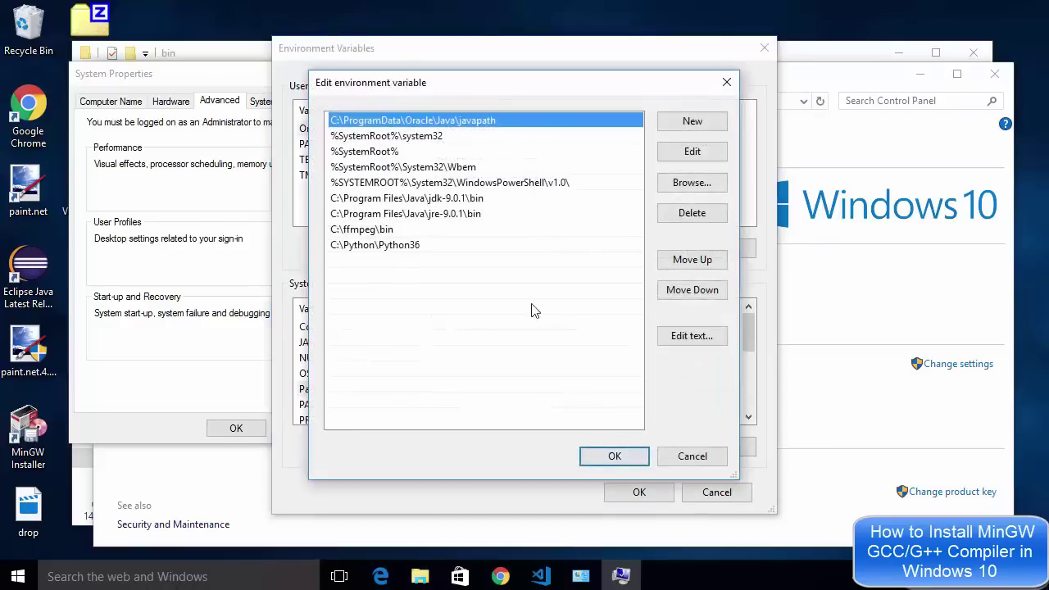
{"action": "left_click", "coordinate": [692, 123]}
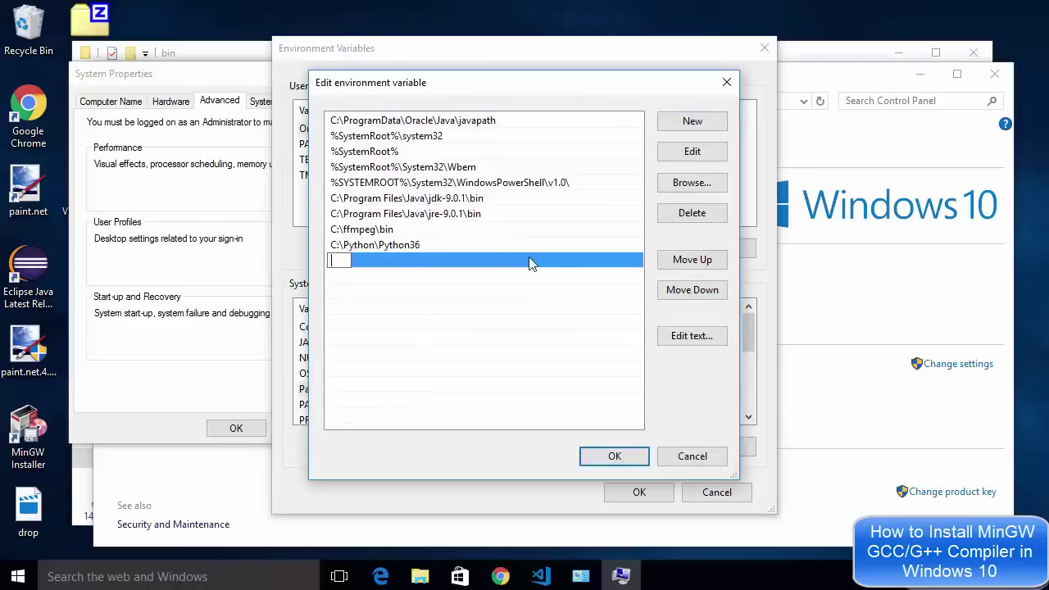
{"action": "key", "text": "ctrl+v"}
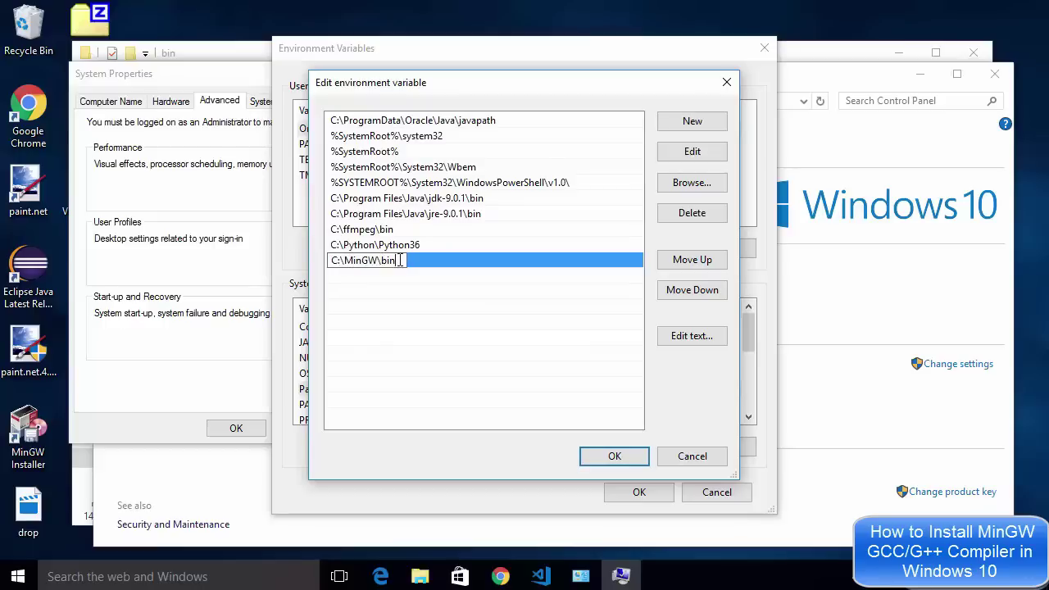
{"action": "key", "text": "Return"}
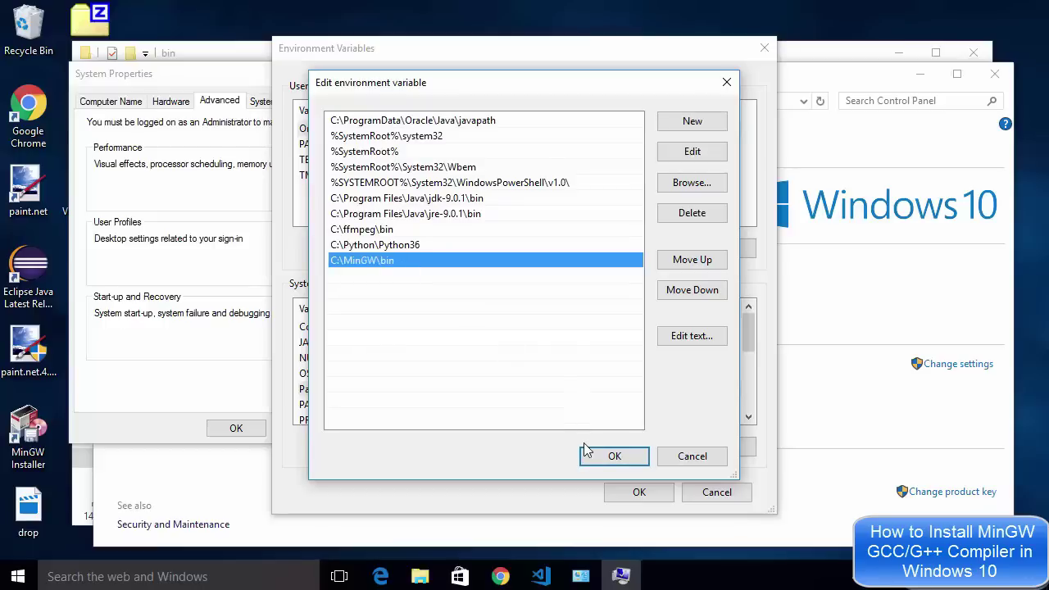
{"action": "left_click", "coordinate": [597, 460]}
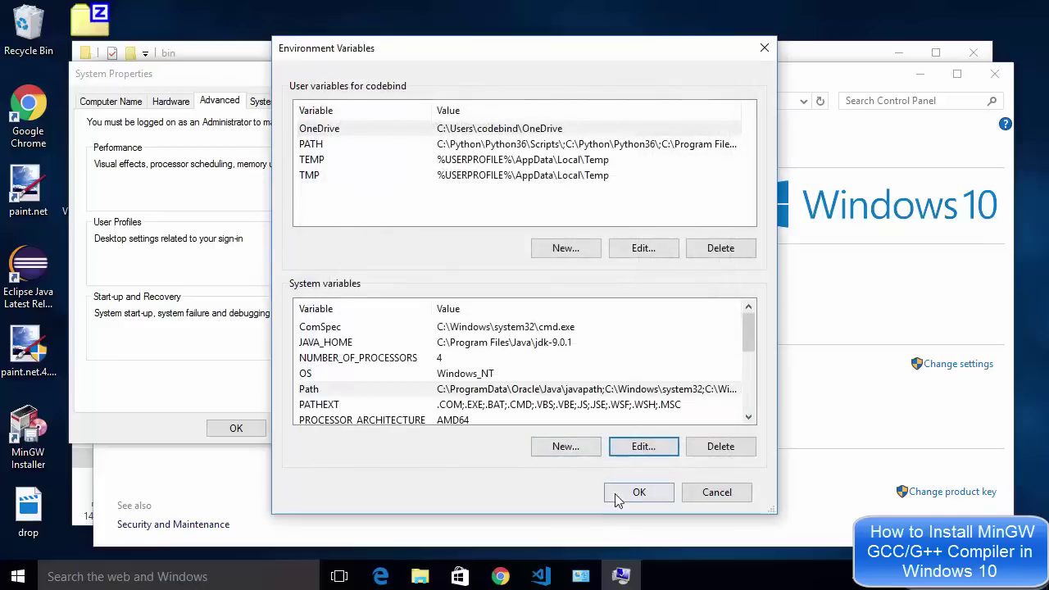
{"action": "left_click", "coordinate": [620, 496]}
{"action": "left_click", "coordinate": [236, 428]}
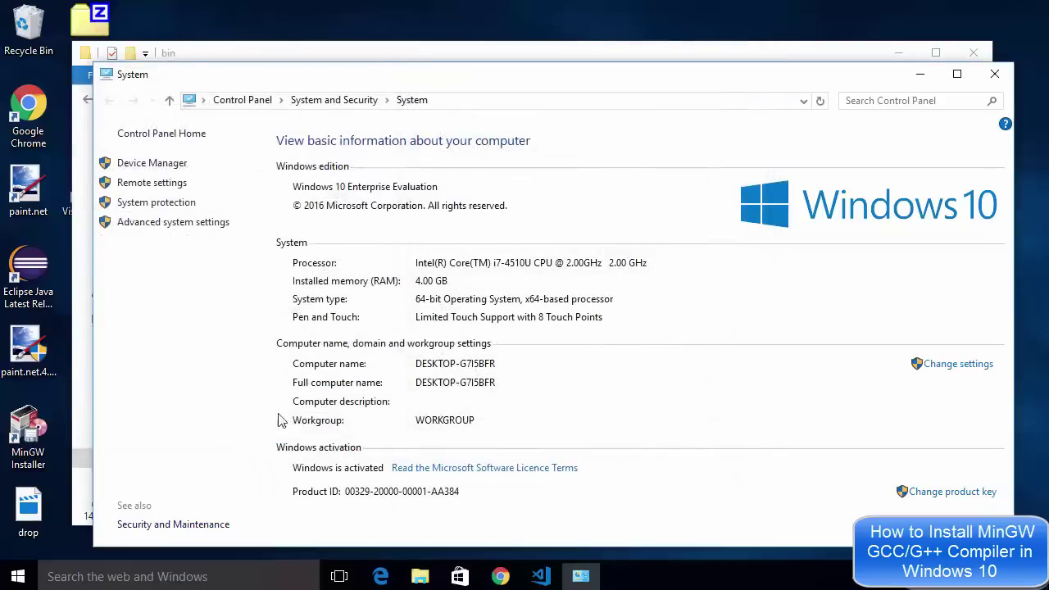
Step: Close the System window, minimise the bin folder window, and dismiss the Win+X menu
{"action": "left_click", "coordinate": [996, 74]}
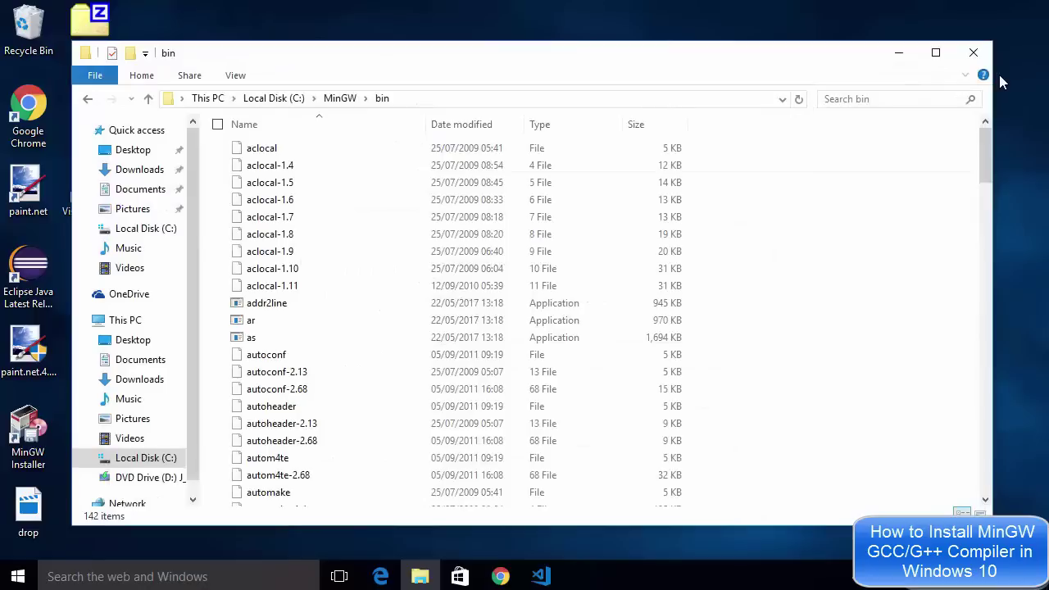
{"action": "left_click", "coordinate": [906, 58]}
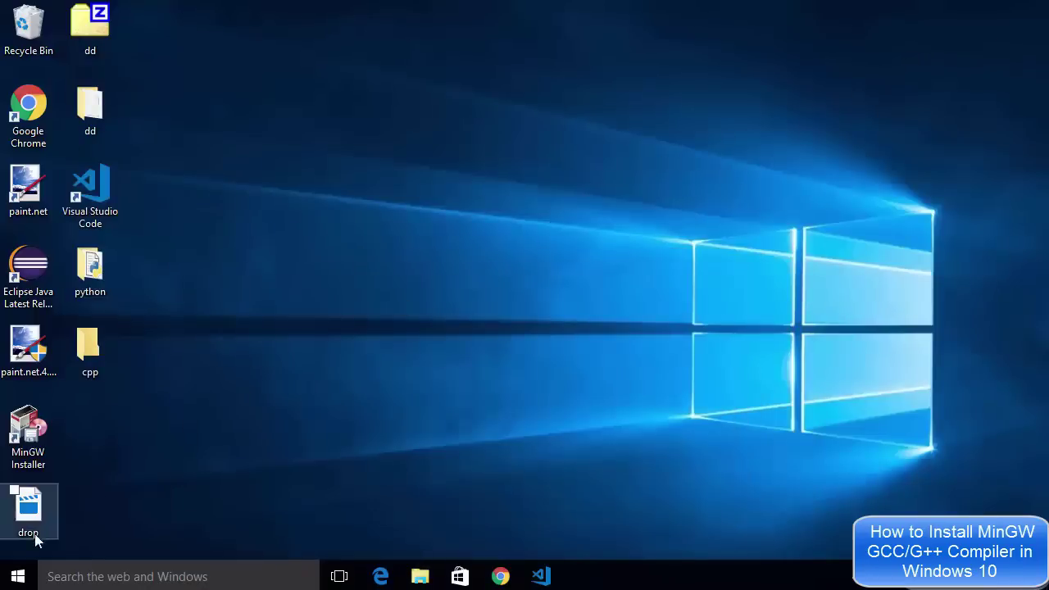
{"action": "right_click", "coordinate": [18, 577]}
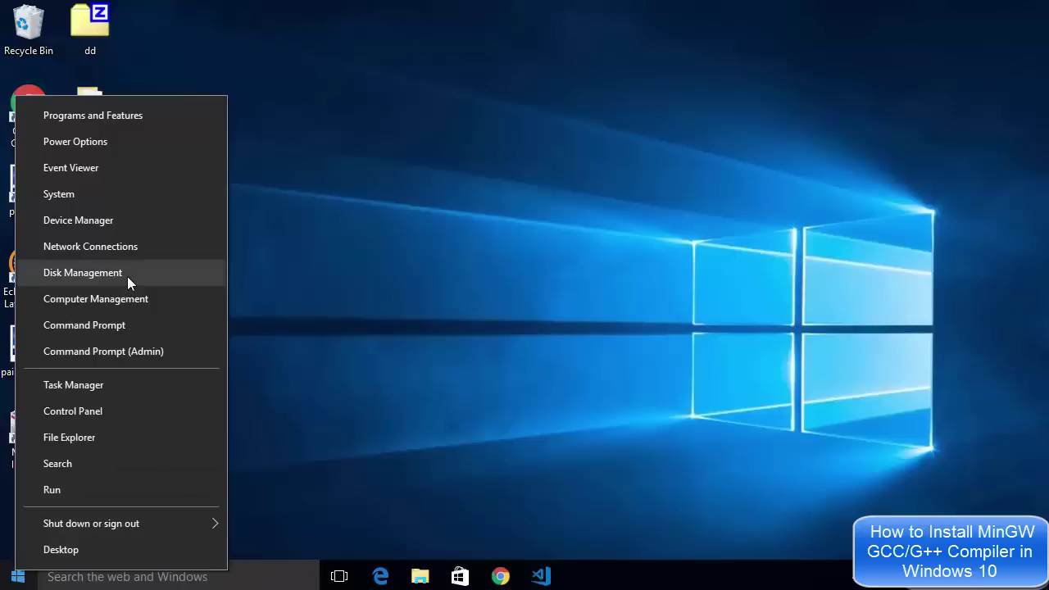
{"action": "left_click", "coordinate": [275, 249]}
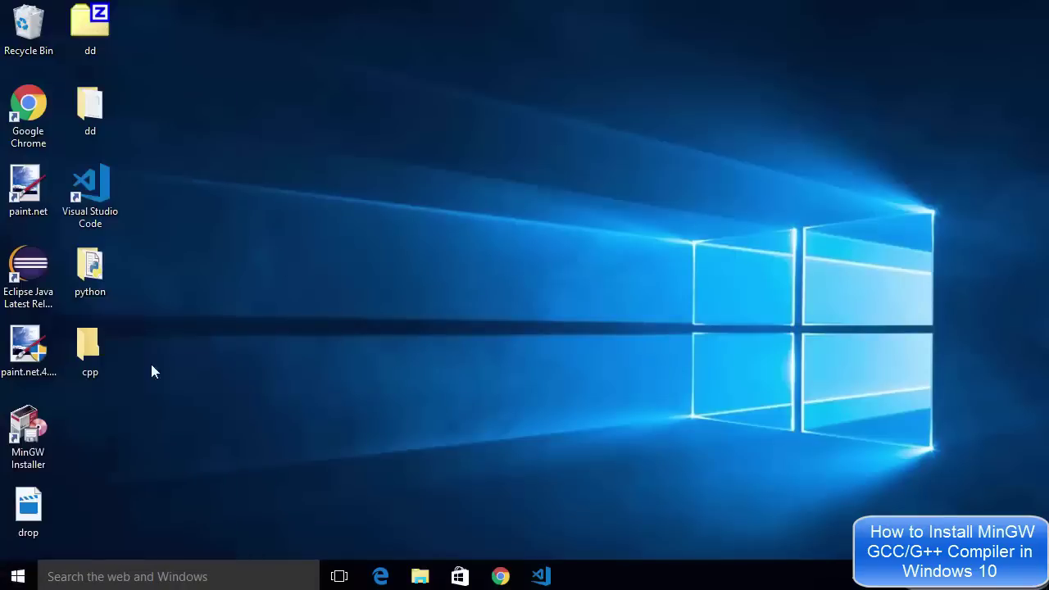
Step: Open Command Prompt from the Win+X menu and enter 'g++ --version' at the prompt
{"action": "right_click", "coordinate": [18, 578]}
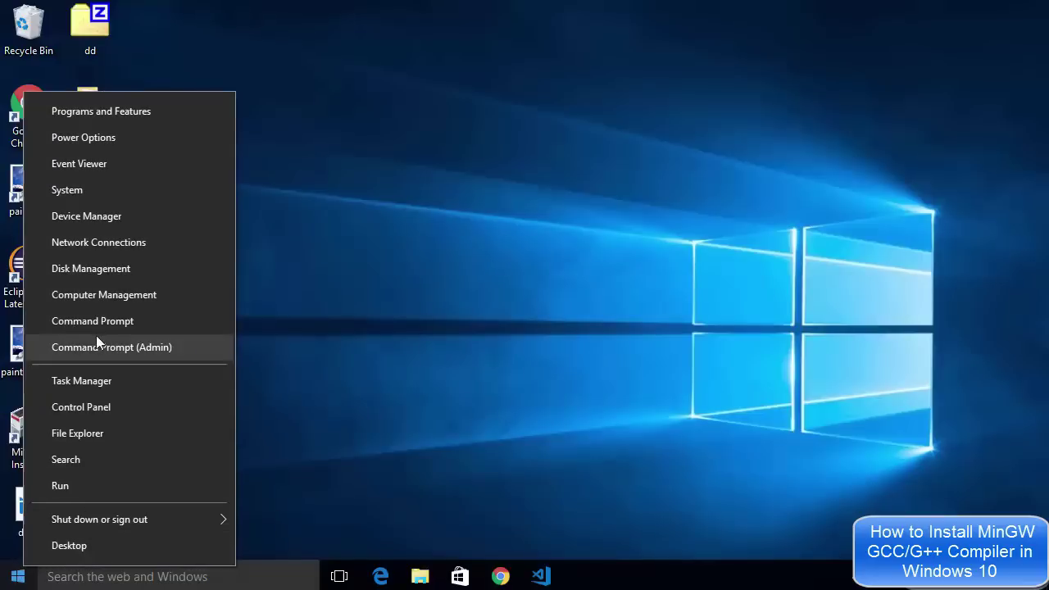
{"action": "left_click", "coordinate": [114, 320]}
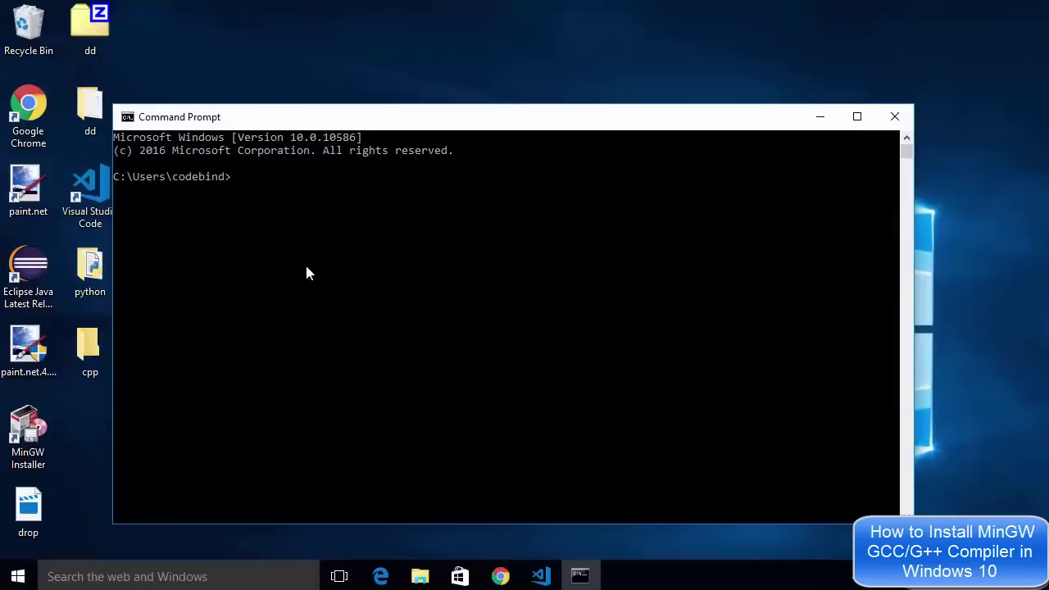
{"action": "left_click", "coordinate": [305, 264]}
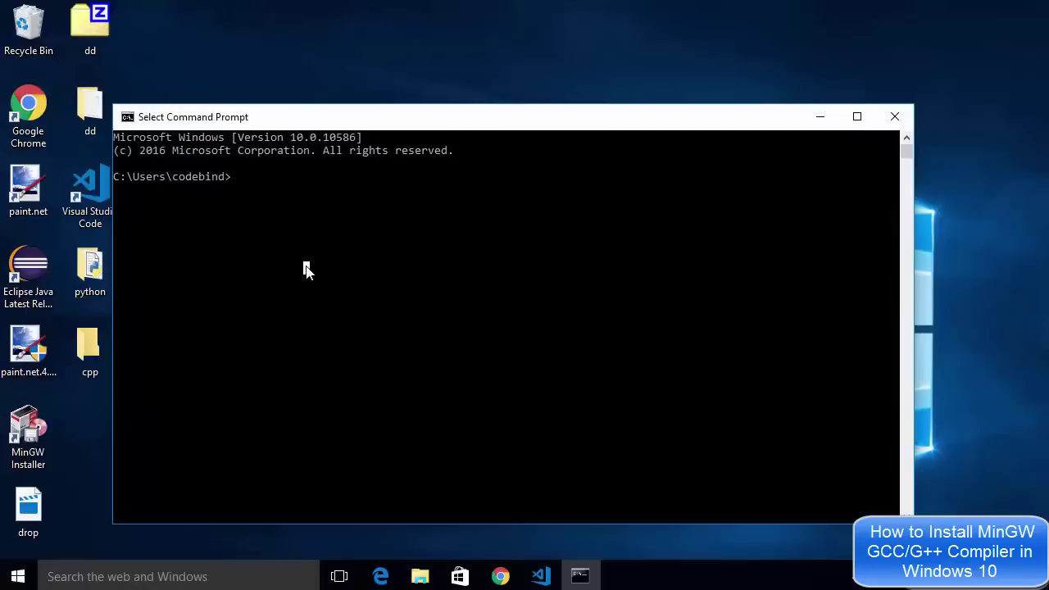
{"action": "type", "text": "g++"}
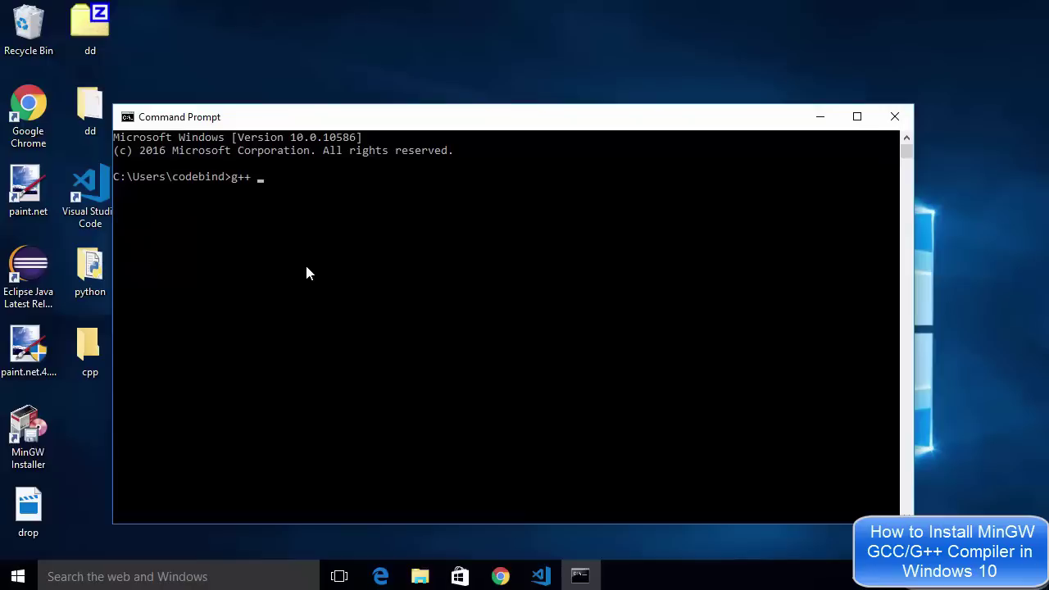
{"action": "type", "text": " --versio"}
{"action": "type", "text": "n"}
Step: Run g++ --version and highlight the reported version 6.3.0 in the output
{"action": "key", "text": "Return"}
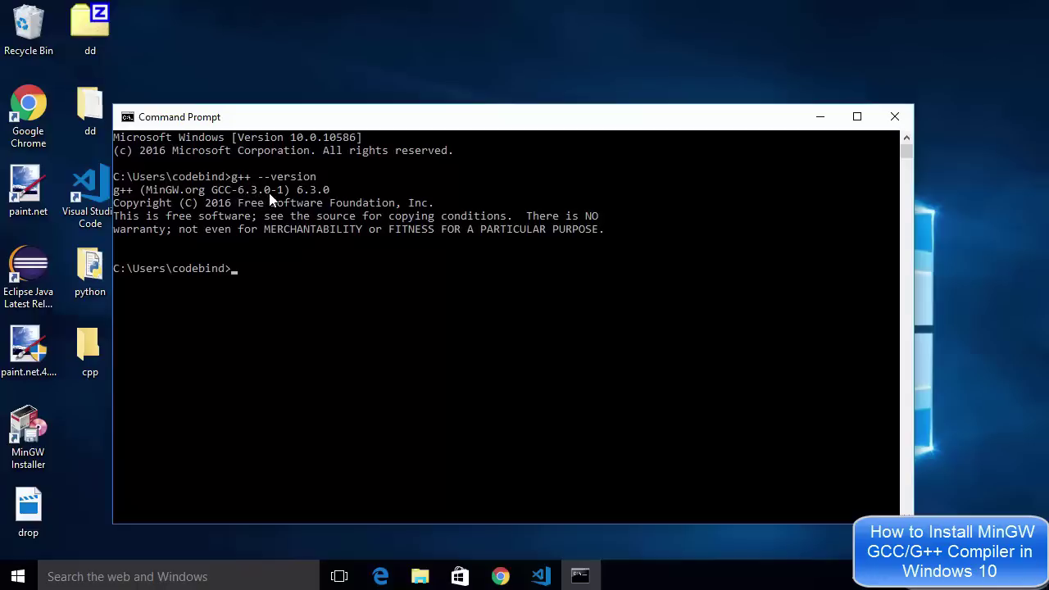
{"action": "left_click", "coordinate": [299, 190]}
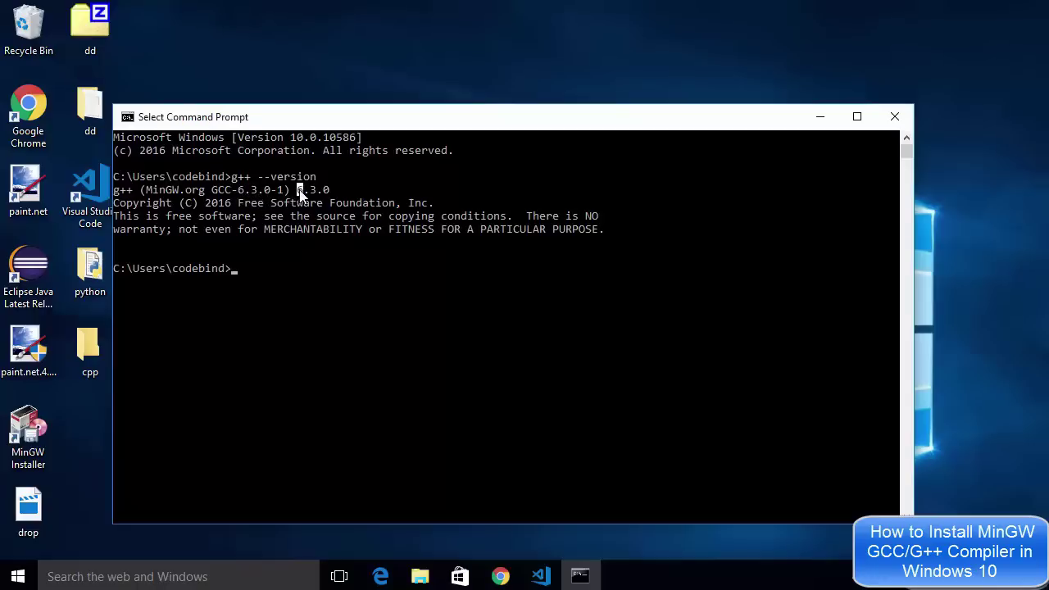
{"action": "left_click_drag", "start_coordinate": [299, 191], "coordinate": [331, 190]}
{"action": "left_click", "coordinate": [371, 190]}
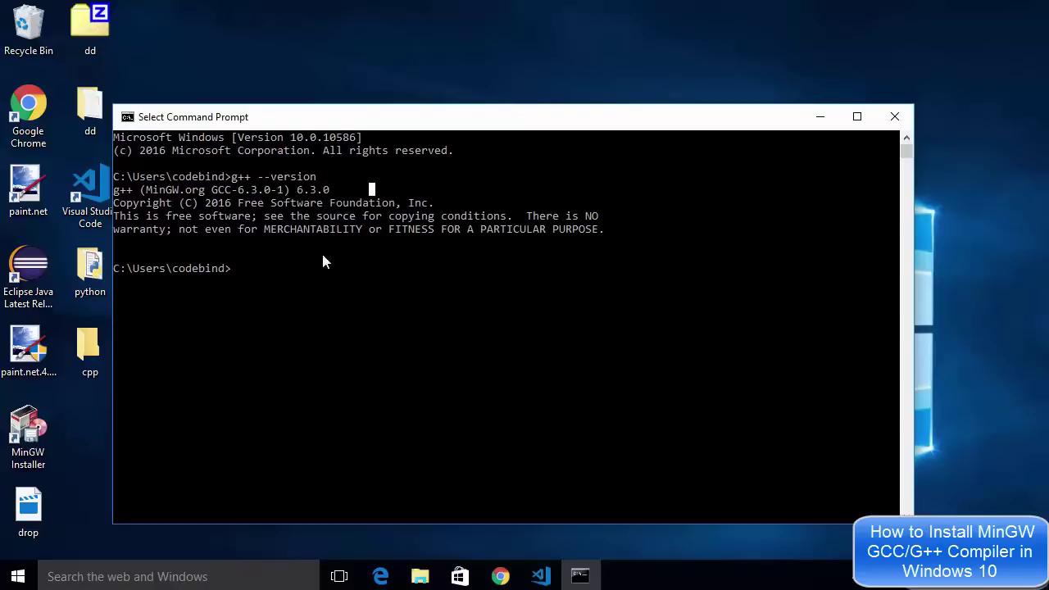